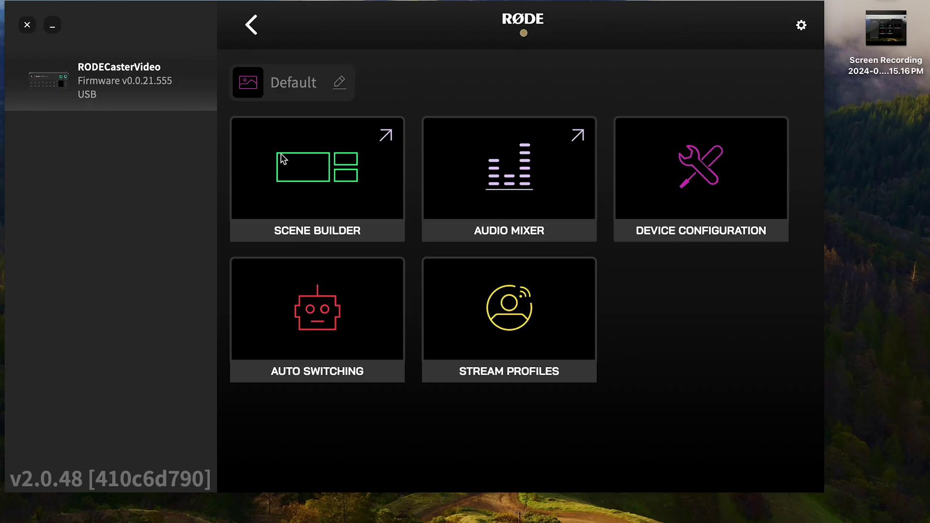
# - Launch the Scene Builder from the RODECasterVideo device home screen
pyautogui.click(318, 174)
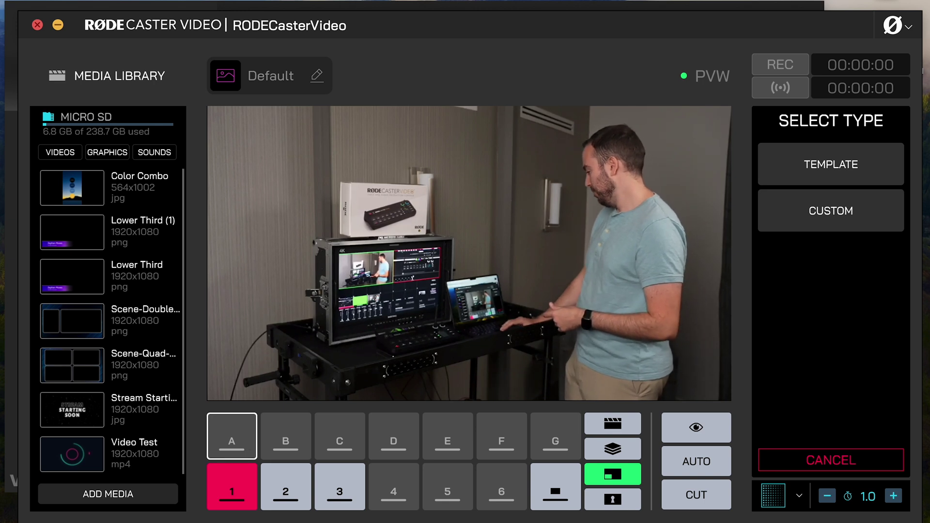
# - Choose Custom for scene slot A to make it a multisource scene
pyautogui.click(833, 170)
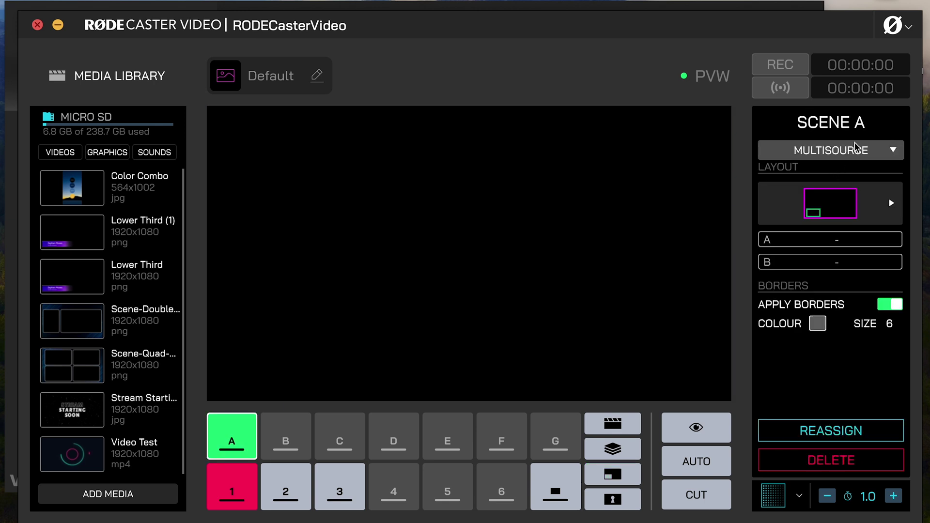
pyautogui.click(894, 210)
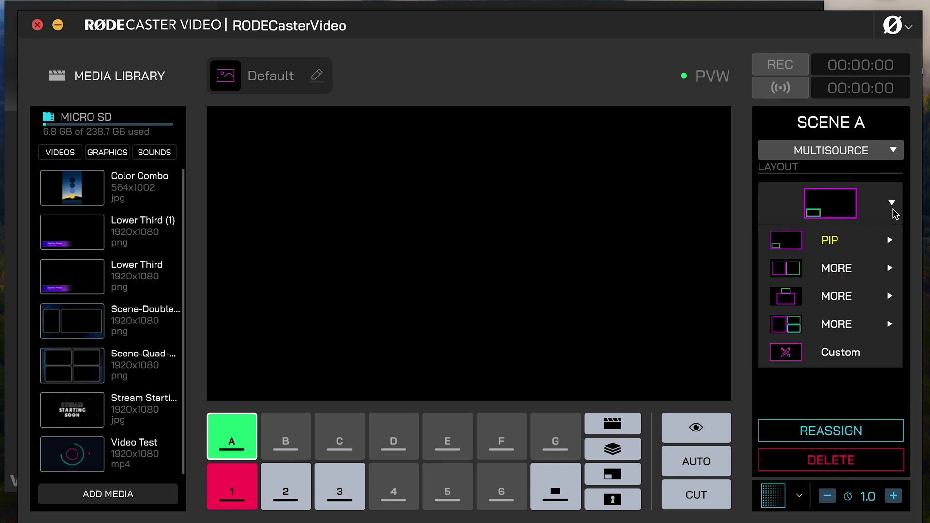
pyautogui.moveTo(855, 237)
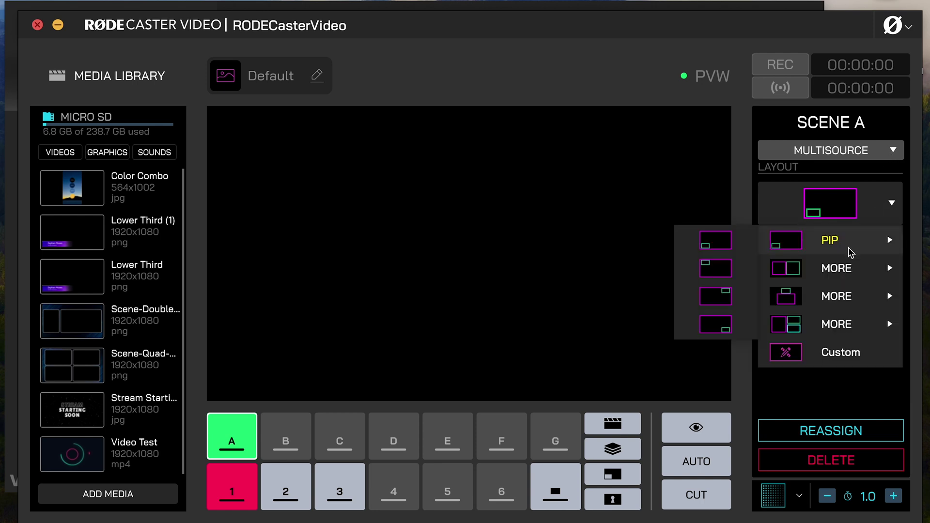
pyautogui.moveTo(846, 271)
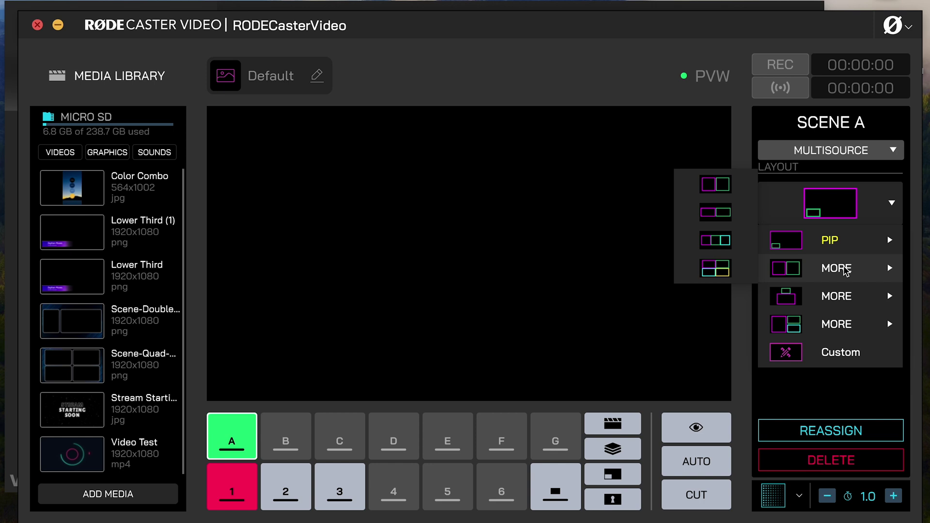
pyautogui.moveTo(834, 303)
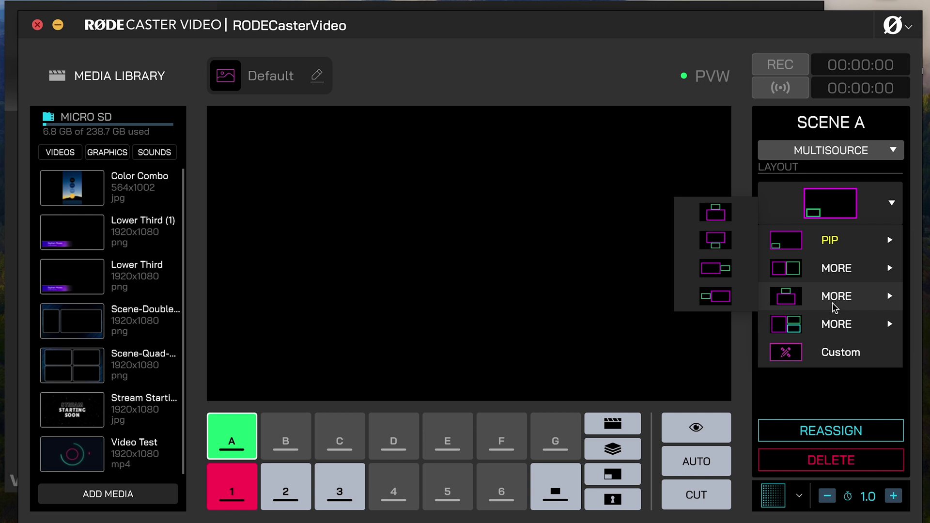
pyautogui.moveTo(831, 326)
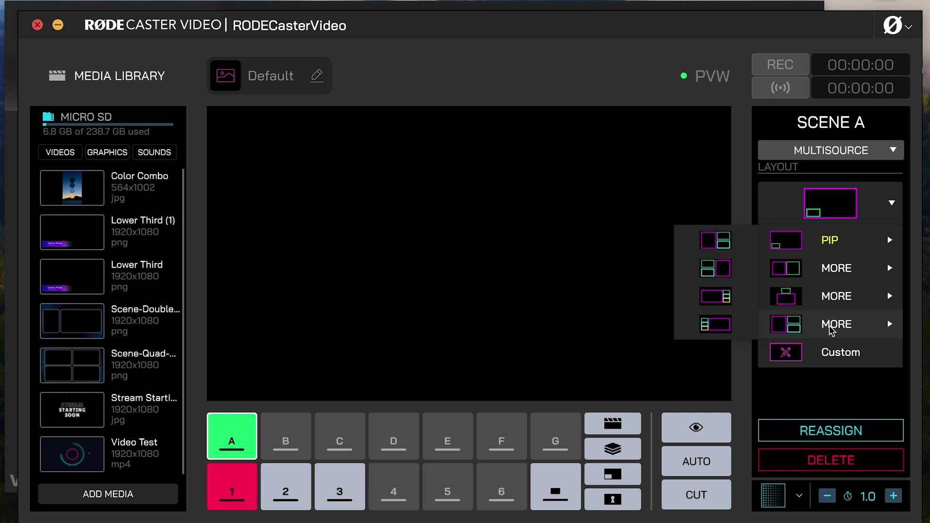
pyautogui.click(826, 383)
# - Set Scene A's multisource layout preset to Custom and select the full-frame empty layer
pyautogui.click(861, 159)
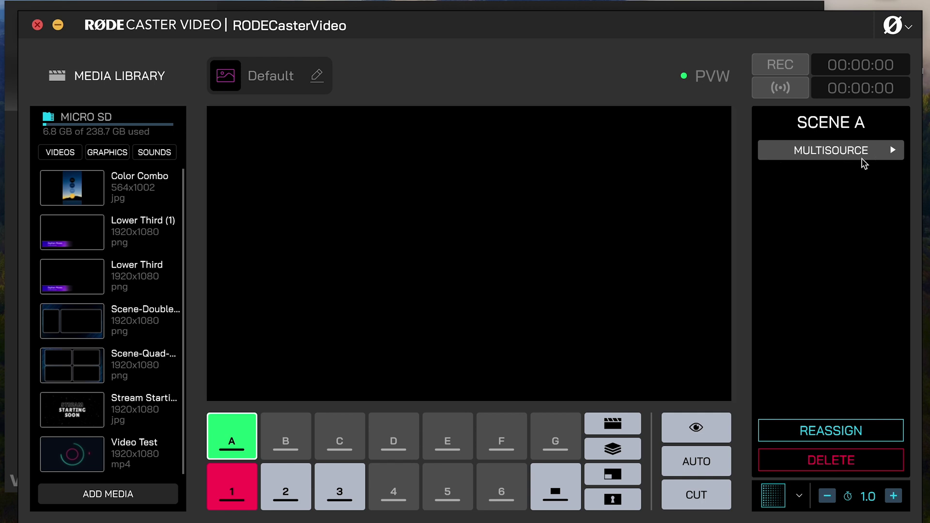
pyautogui.click(862, 151)
pyautogui.click(890, 203)
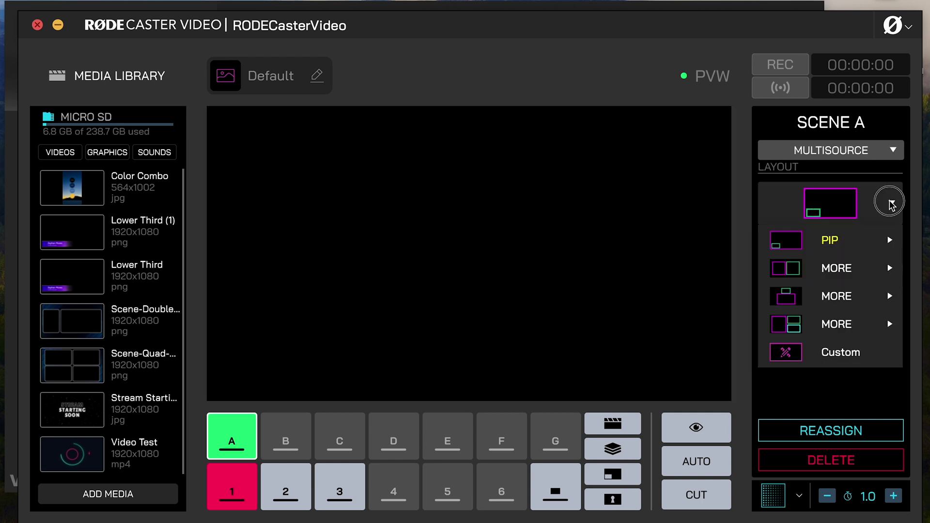
pyautogui.click(781, 351)
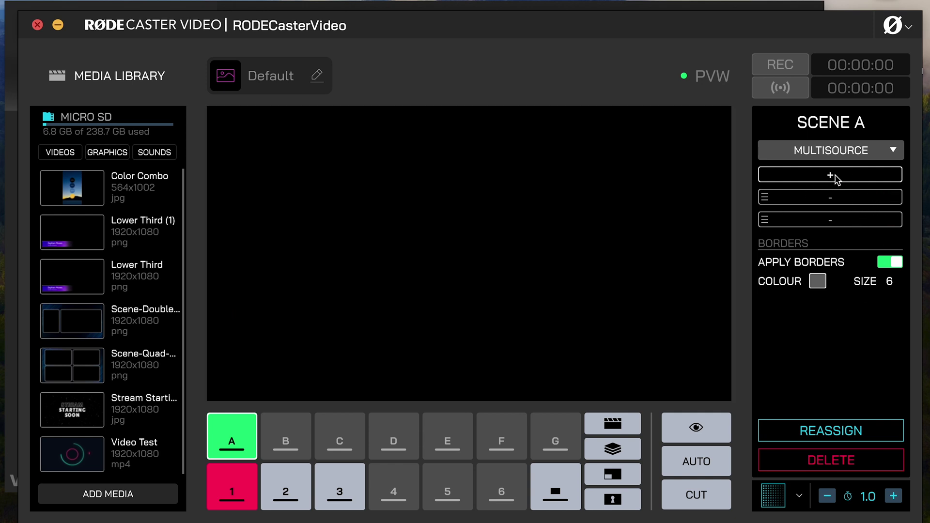
pyautogui.click(834, 223)
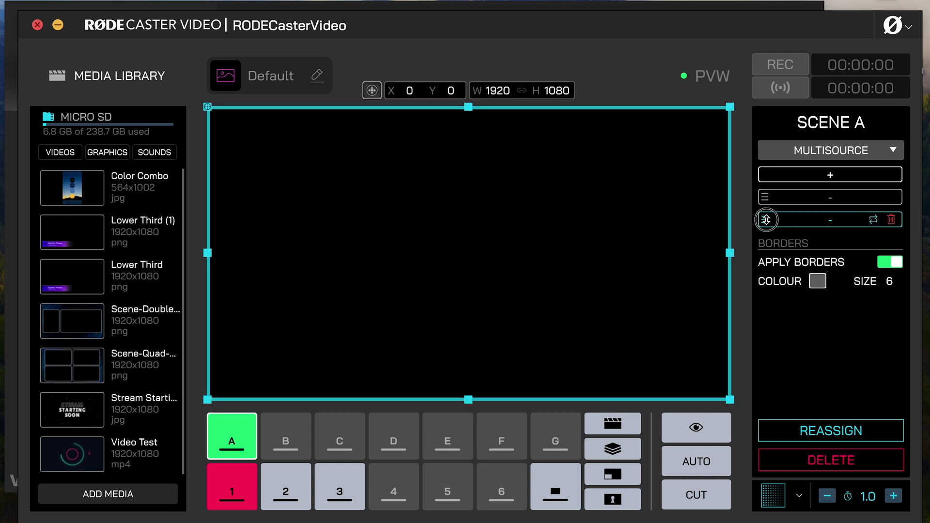
pyautogui.click(766, 219)
pyautogui.click(802, 223)
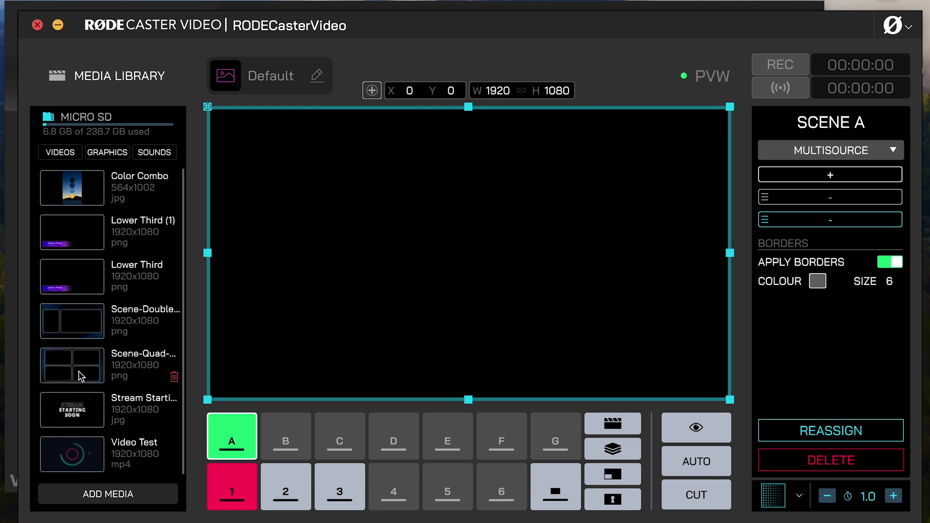
# - Place the Scene-Double graphic on the full-frame layer and order it above the empty layer
pyautogui.moveTo(87, 330); pyautogui.dragTo(820, 224)
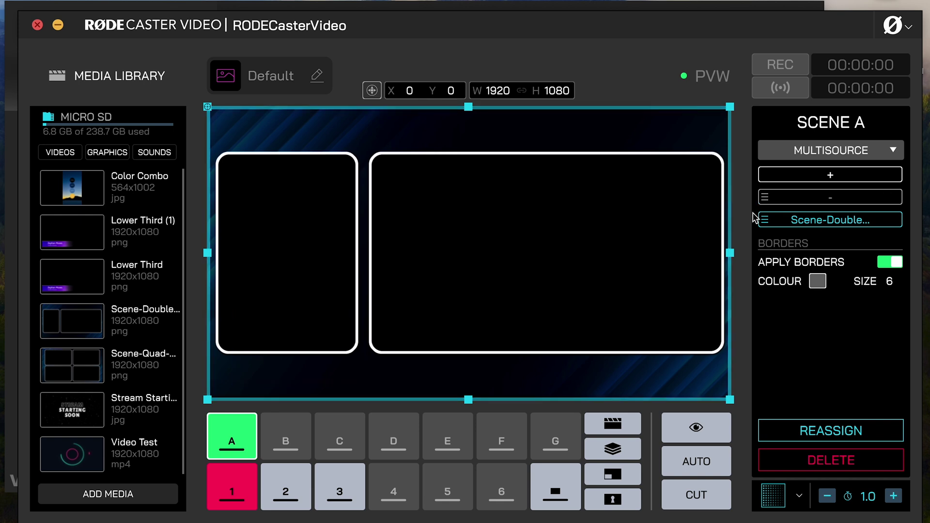
pyautogui.moveTo(763, 220); pyautogui.dragTo(761, 195)
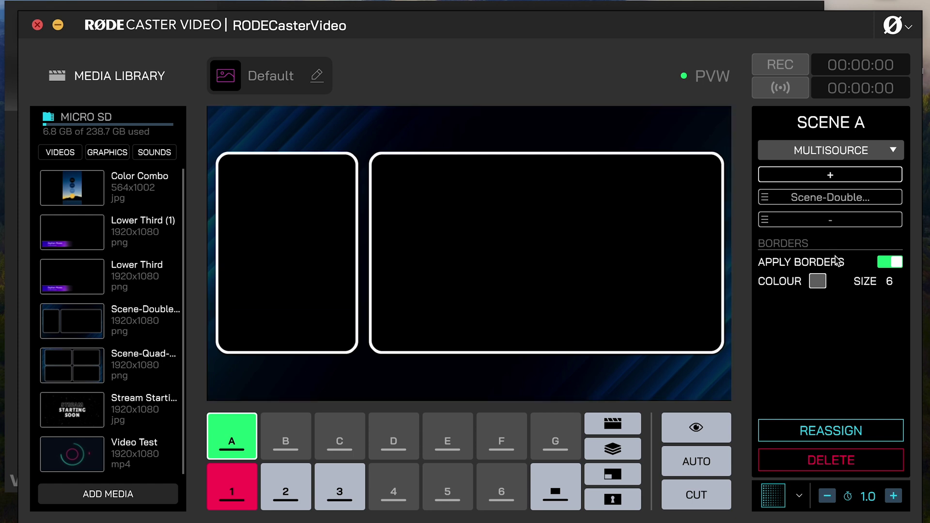
# - Assign Camera 3 to the empty layer and move its picture up into the left box
pyautogui.click(828, 225)
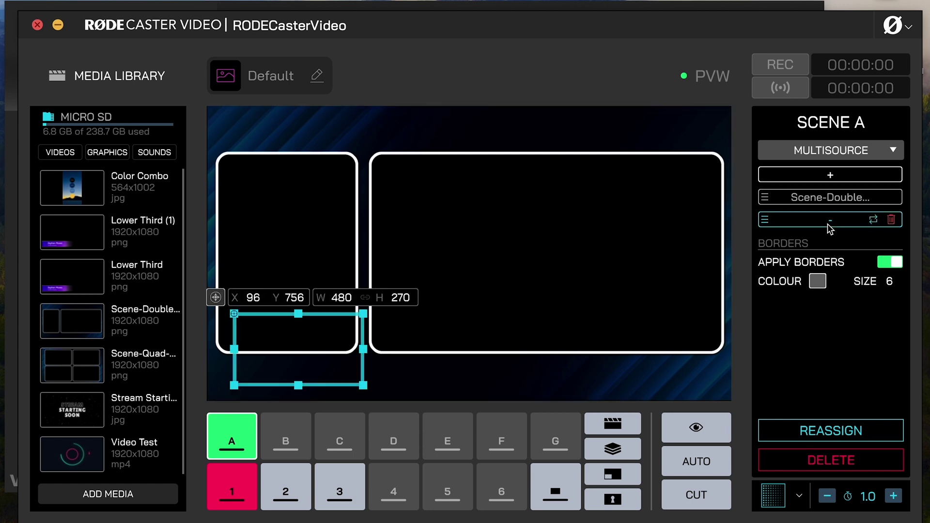
pyautogui.click(828, 225)
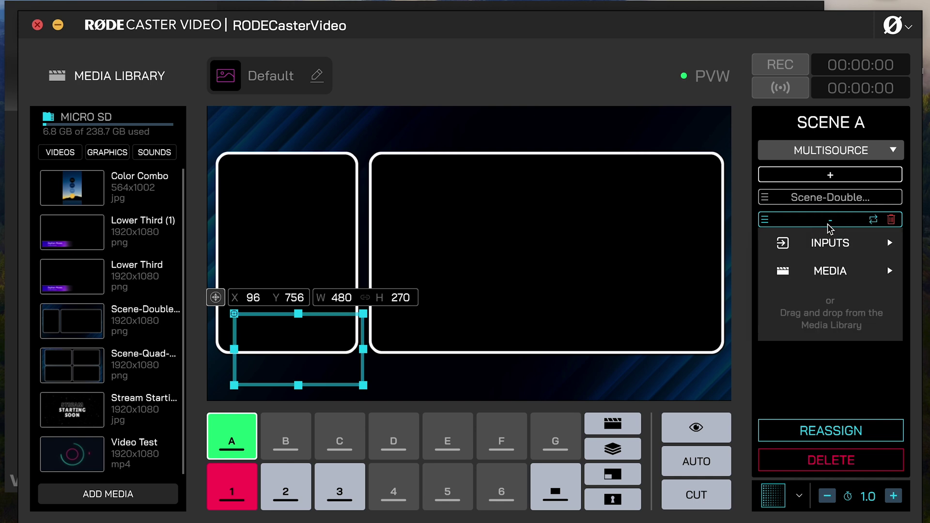
pyautogui.click(834, 247)
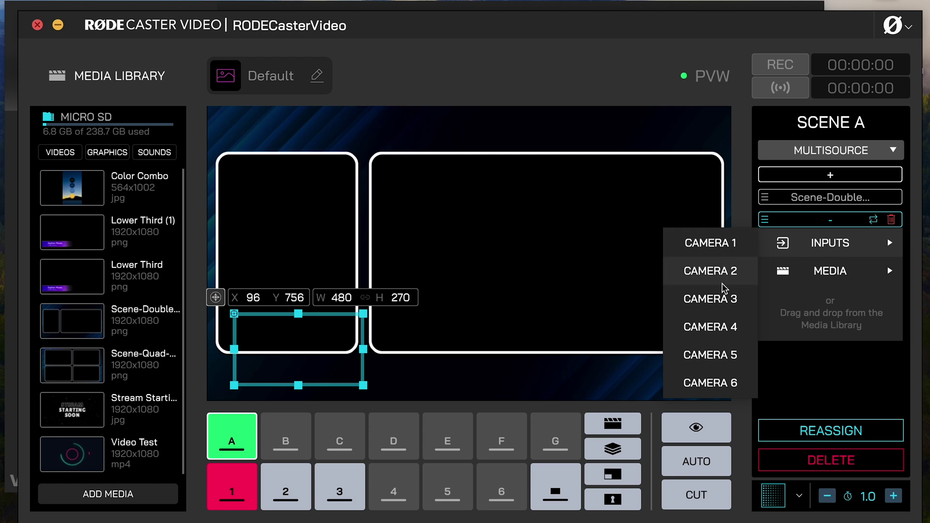
pyautogui.click(722, 306)
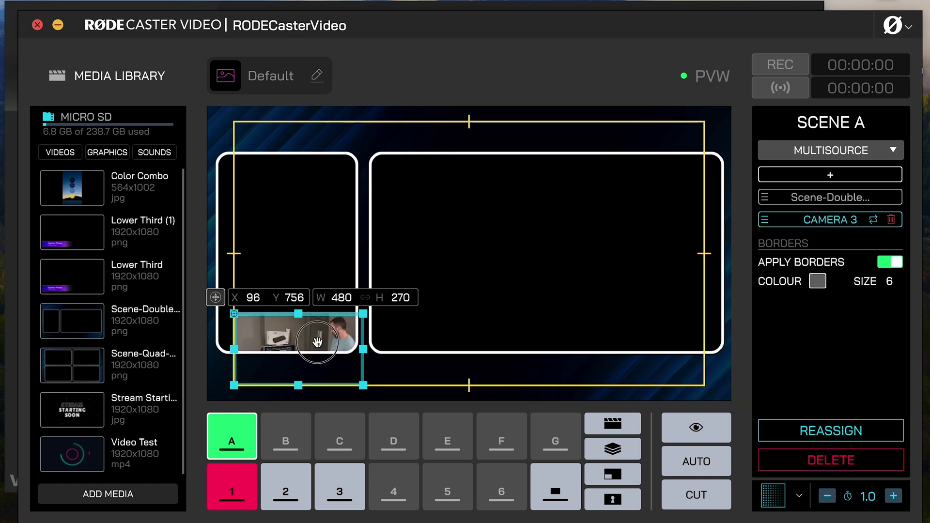
pyautogui.moveTo(311, 339); pyautogui.dragTo(315, 258)
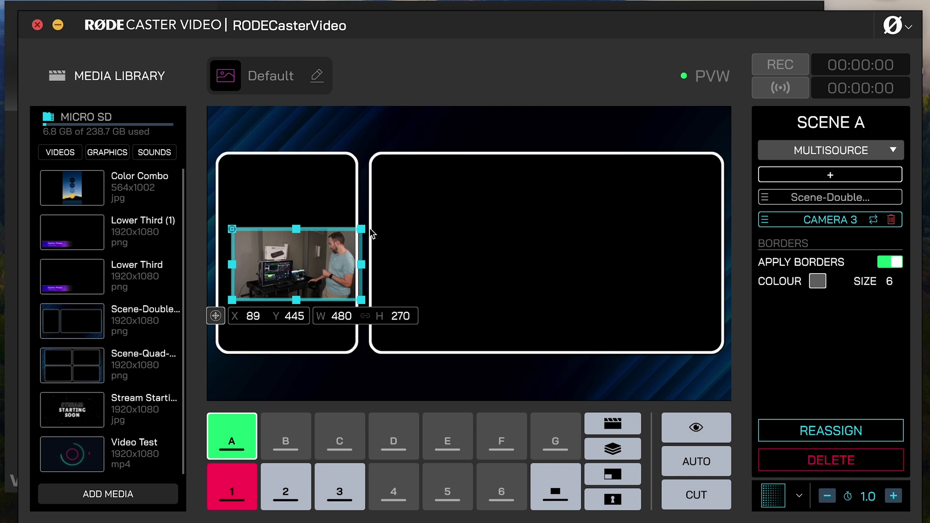
# - Resize Camera 3 to fill the left box at 530×799, then add a new empty layer
pyautogui.moveTo(361, 229); pyautogui.dragTo(606, 80)
pyautogui.moveTo(230, 302); pyautogui.dragTo(168, 368)
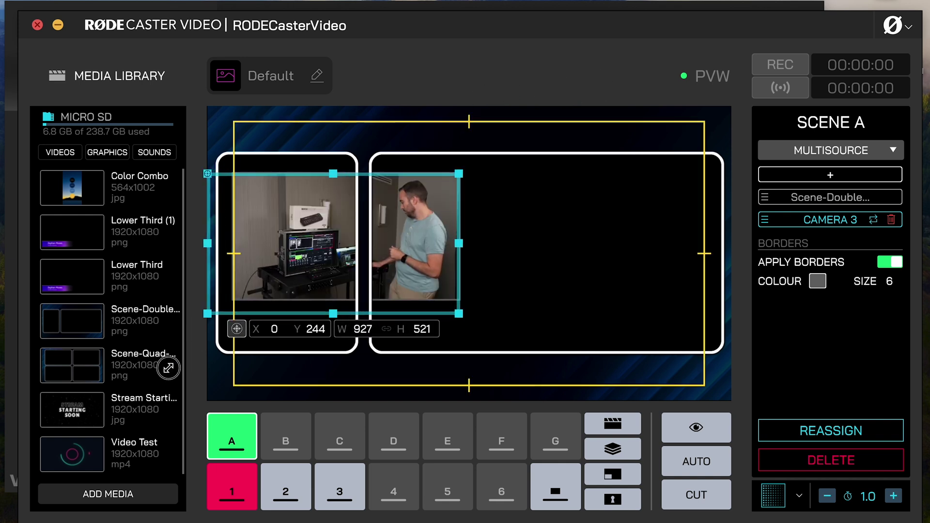
pyautogui.moveTo(280, 281); pyautogui.dragTo(366, 277)
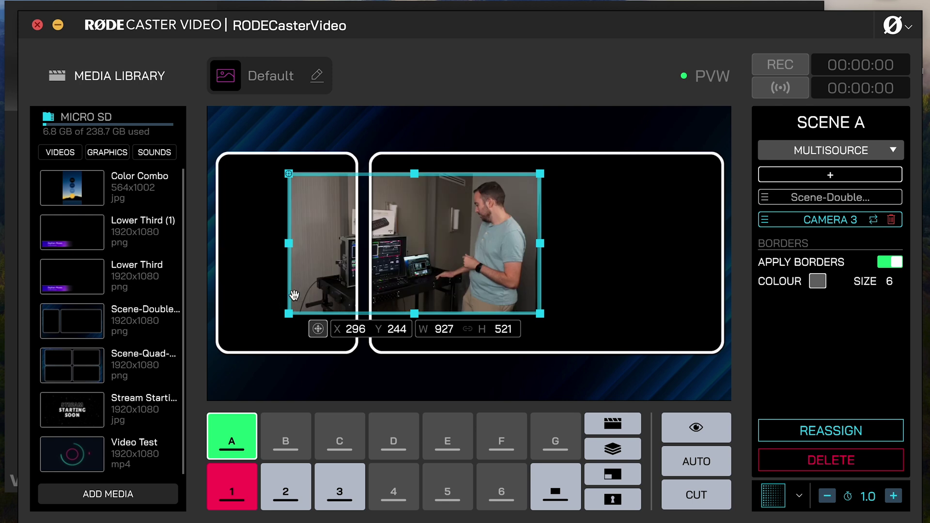
pyautogui.moveTo(302, 299); pyautogui.dragTo(213, 298)
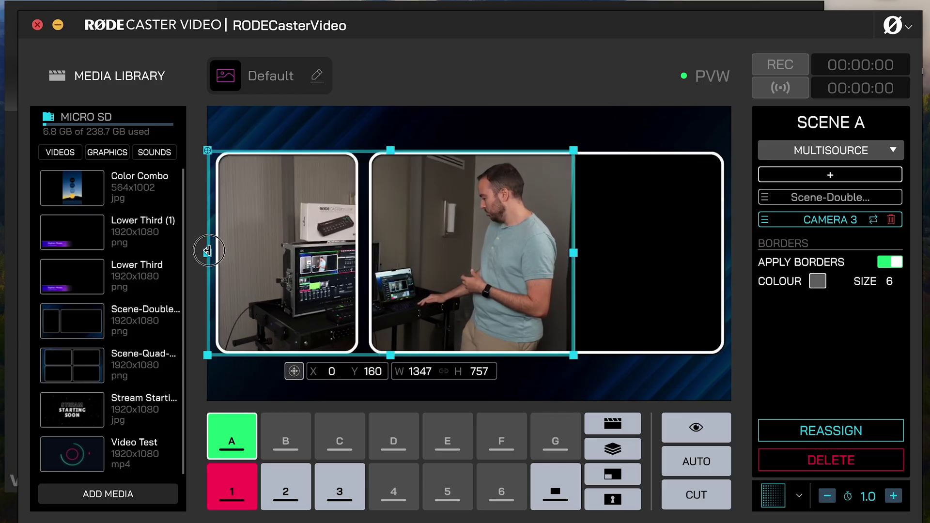
pyautogui.moveTo(209, 248); pyautogui.dragTo(268, 243)
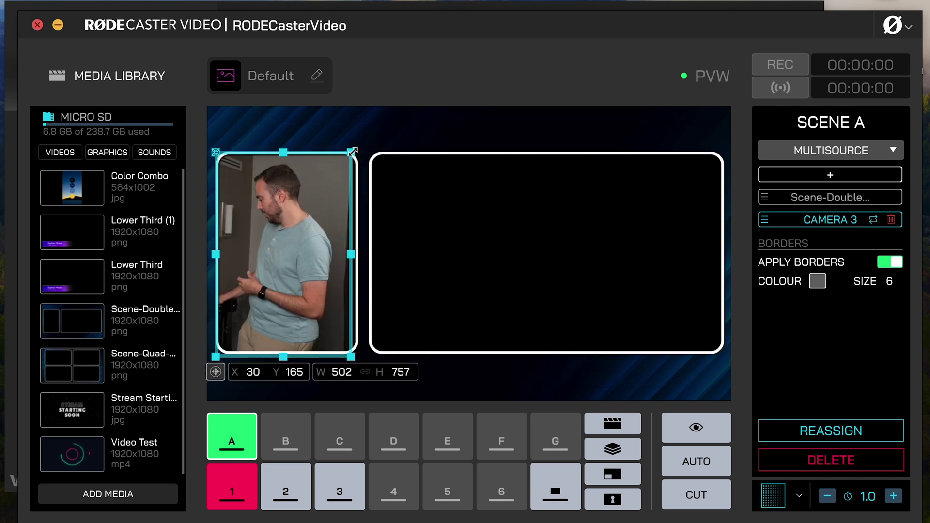
pyautogui.moveTo(353, 152); pyautogui.dragTo(361, 139)
pyautogui.moveTo(331, 194); pyautogui.dragTo(331, 197)
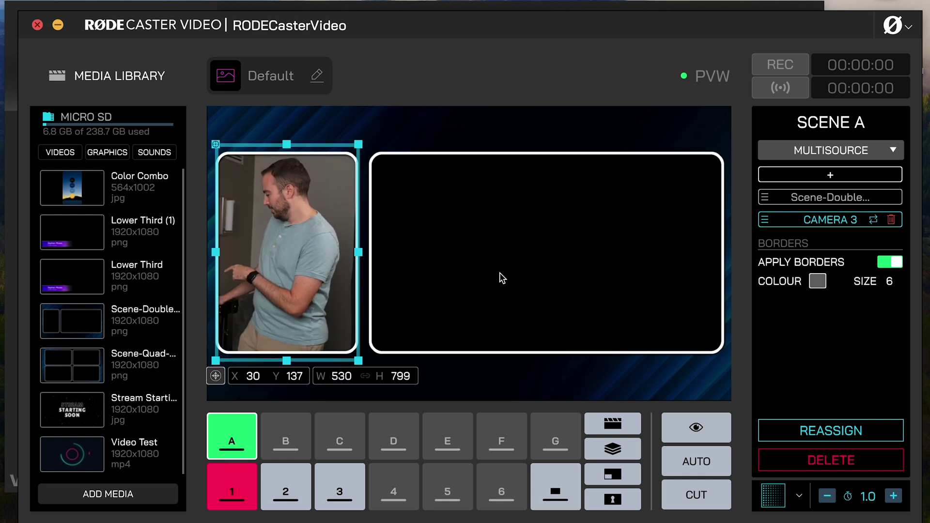
pyautogui.click(830, 175)
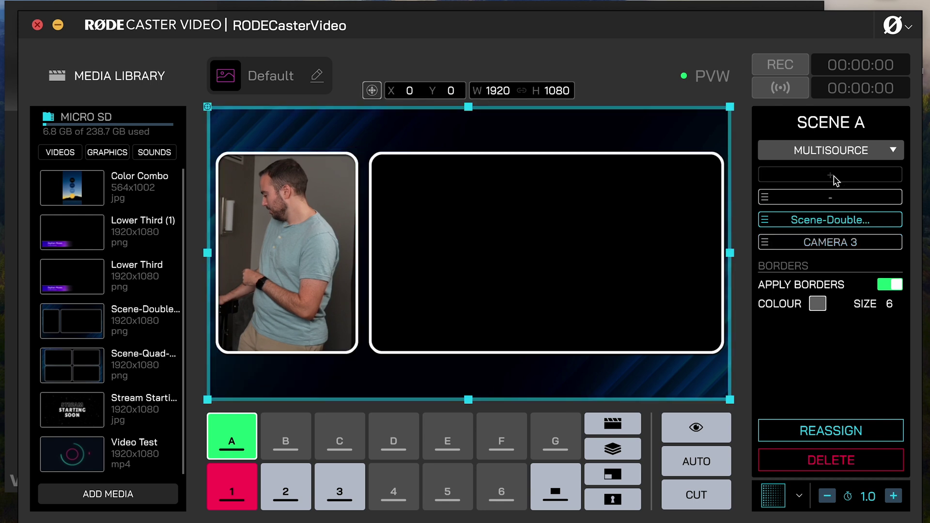
# - Put Camera 2 on the new layer and move it beneath the double-frame overlay
pyautogui.click(834, 202)
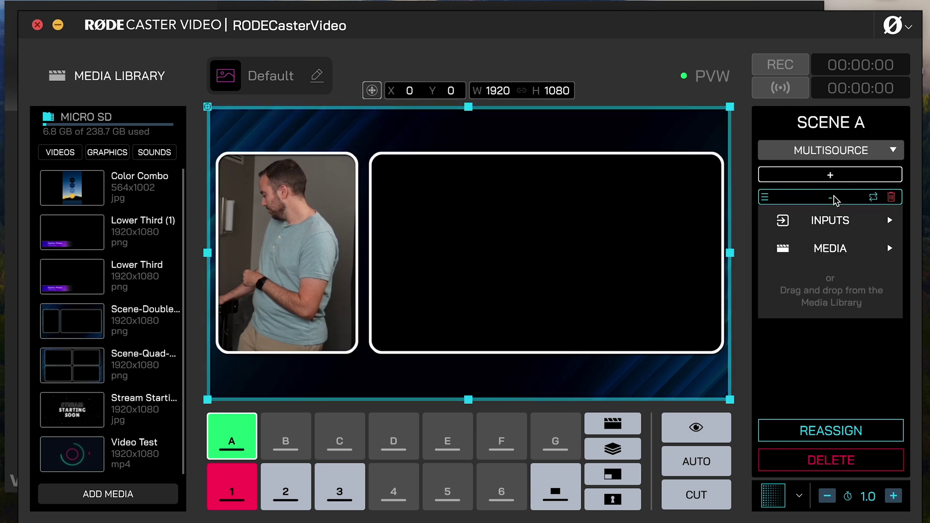
pyautogui.moveTo(818, 227)
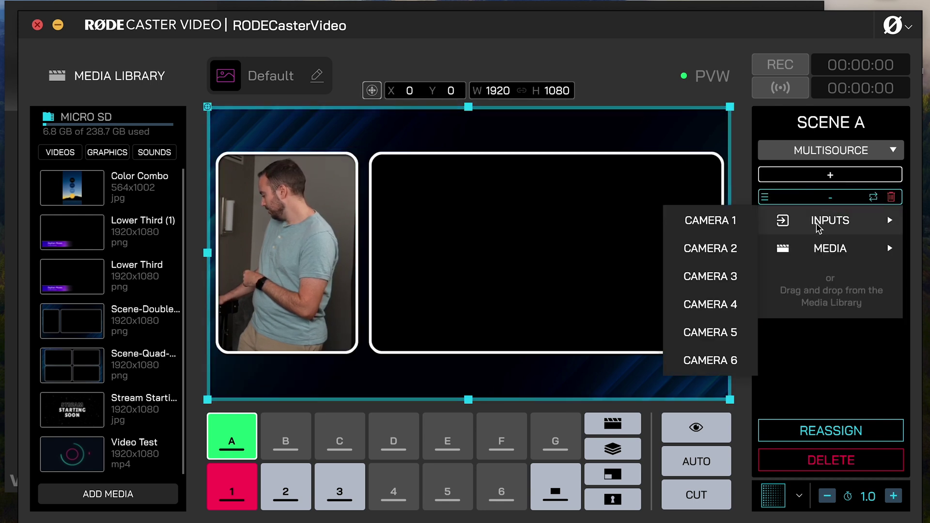
pyautogui.click(720, 251)
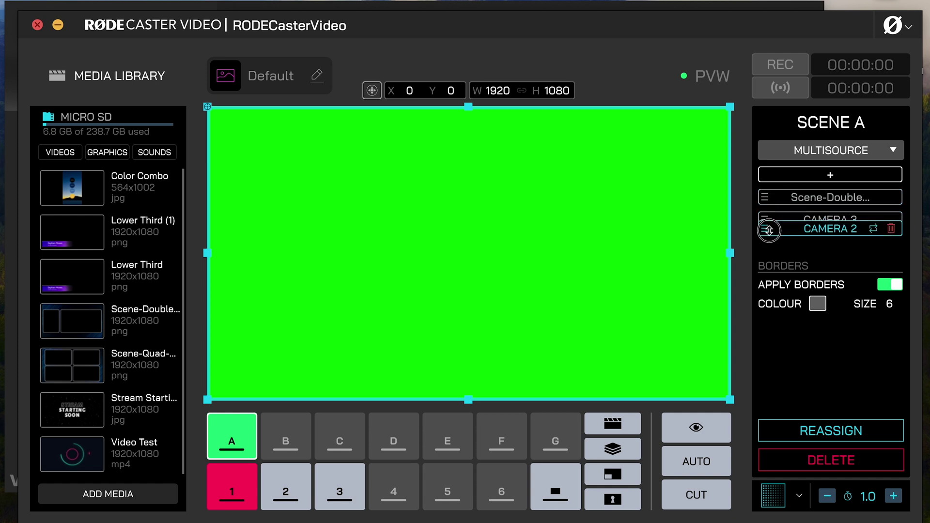
pyautogui.click(765, 220)
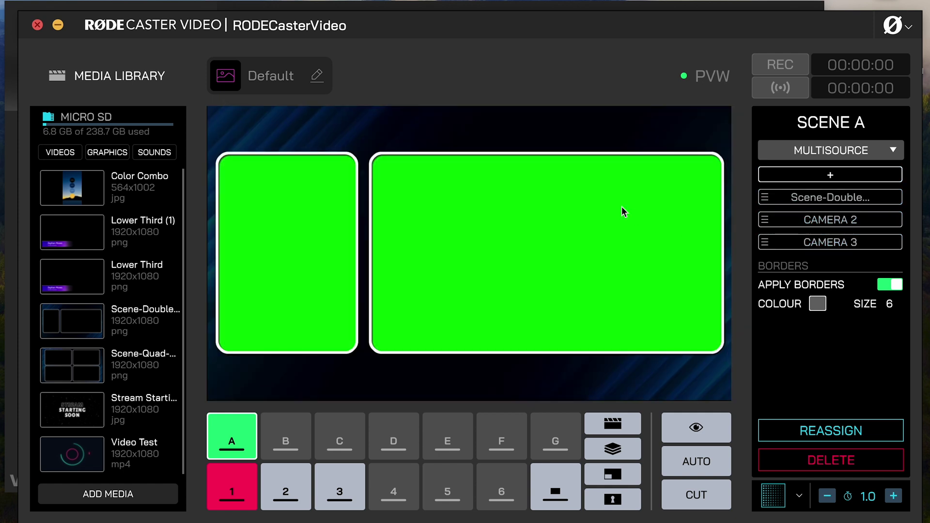
# - Shrink and position Camera 2 to fill the large right-hand frame
pyautogui.click(818, 213)
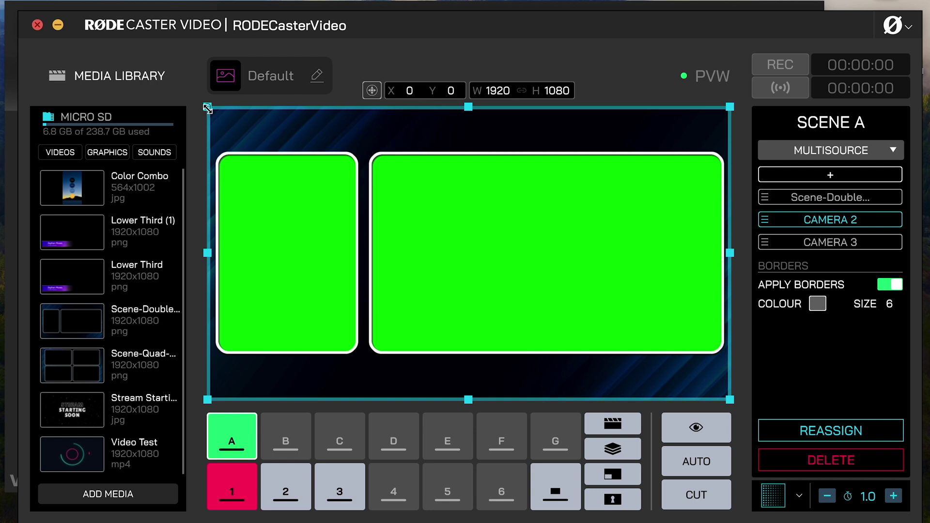
pyautogui.moveTo(209, 105); pyautogui.dragTo(597, 341)
pyautogui.moveTo(575, 312); pyautogui.dragTo(571, 266)
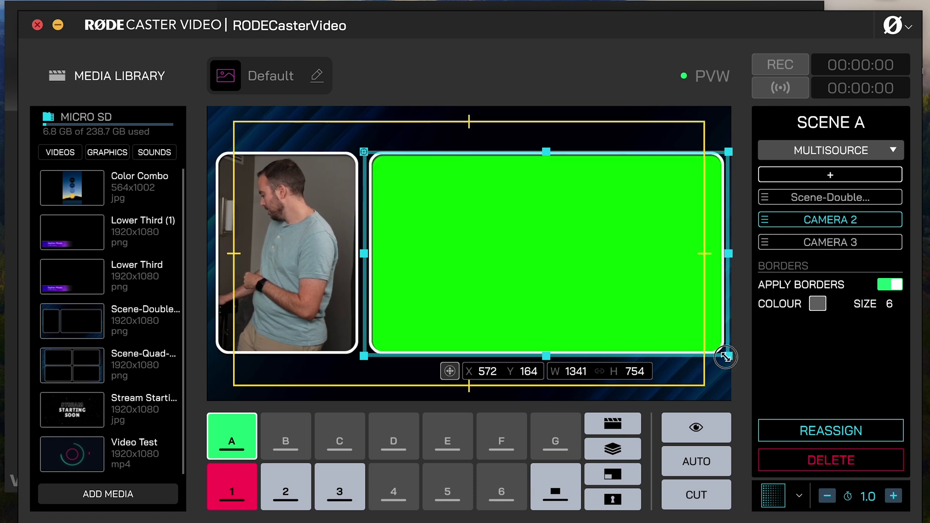
pyautogui.moveTo(724, 356); pyautogui.dragTo(723, 361)
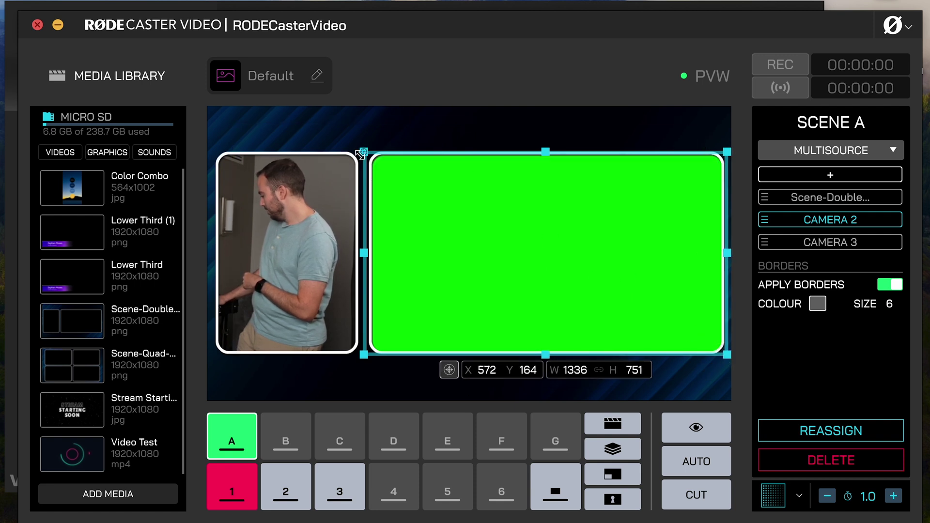
pyautogui.moveTo(360, 154); pyautogui.dragTo(373, 154)
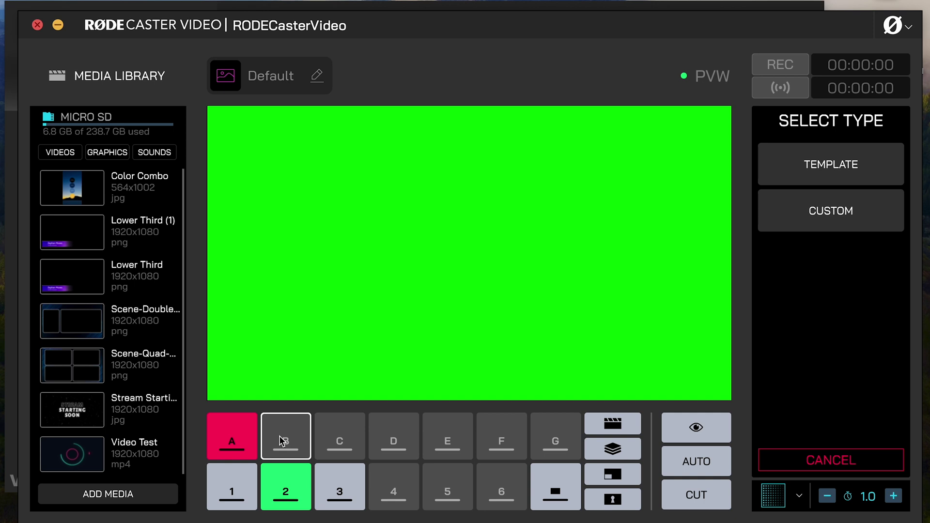
# - Make slot B a Template scene, keeping the Multisource type
pyautogui.click(819, 169)
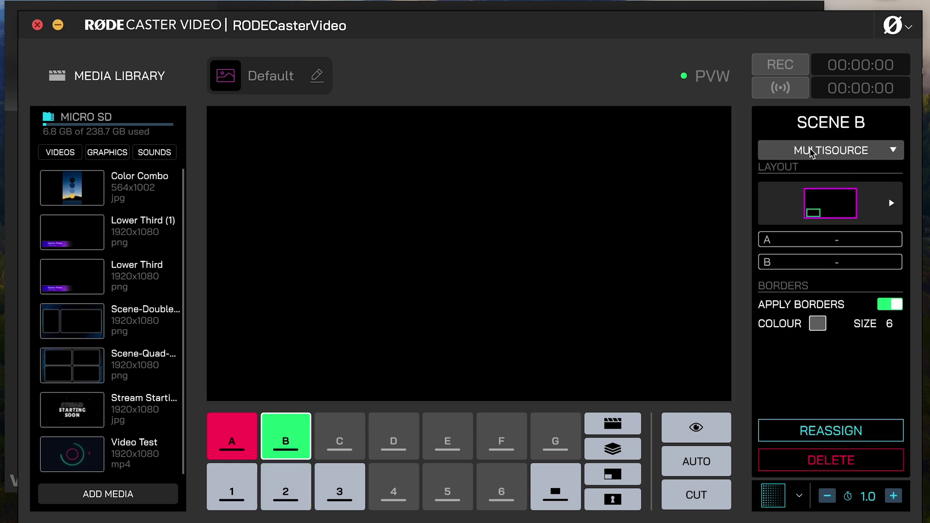
pyautogui.click(812, 151)
pyautogui.click(812, 151)
# - Pick the background layout with a small box stacked above a larger one
pyautogui.click(891, 204)
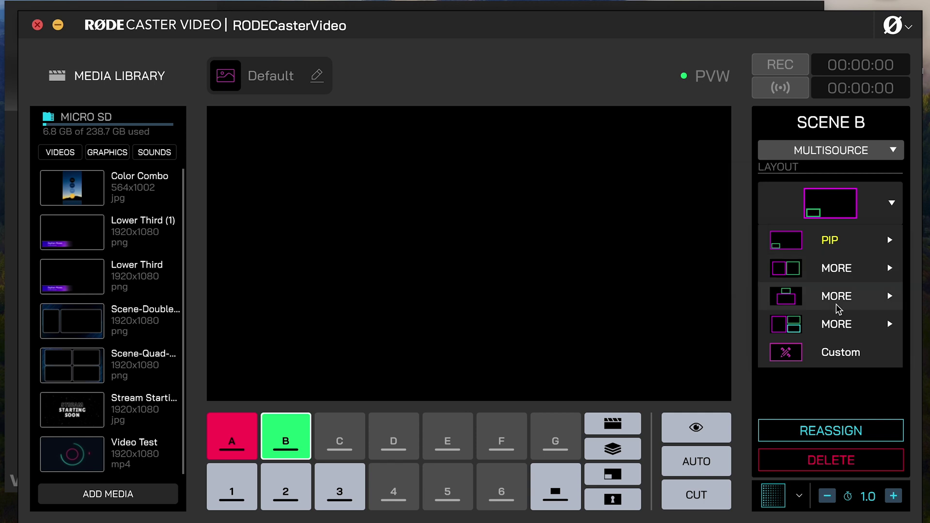
pyautogui.moveTo(838, 334)
pyautogui.moveTo(829, 264)
pyautogui.moveTo(823, 291)
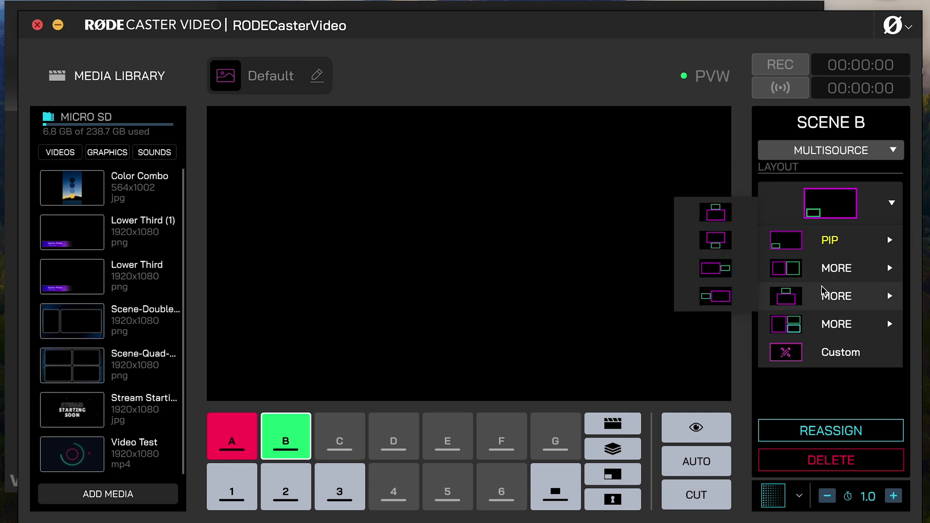
pyautogui.click(715, 216)
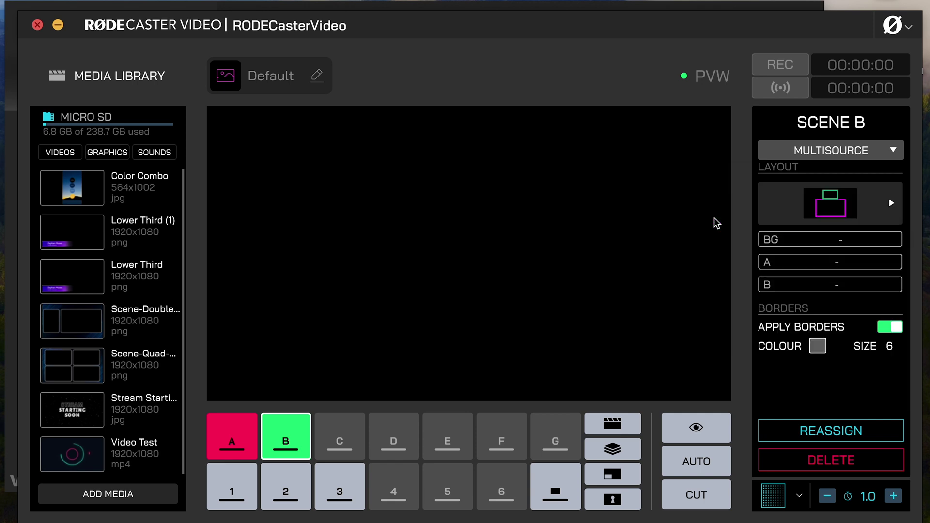
pyautogui.click(796, 243)
# - Set the background to Video Test, box A to Camera 1 and box B to Camera 2
pyautogui.moveTo(802, 295)
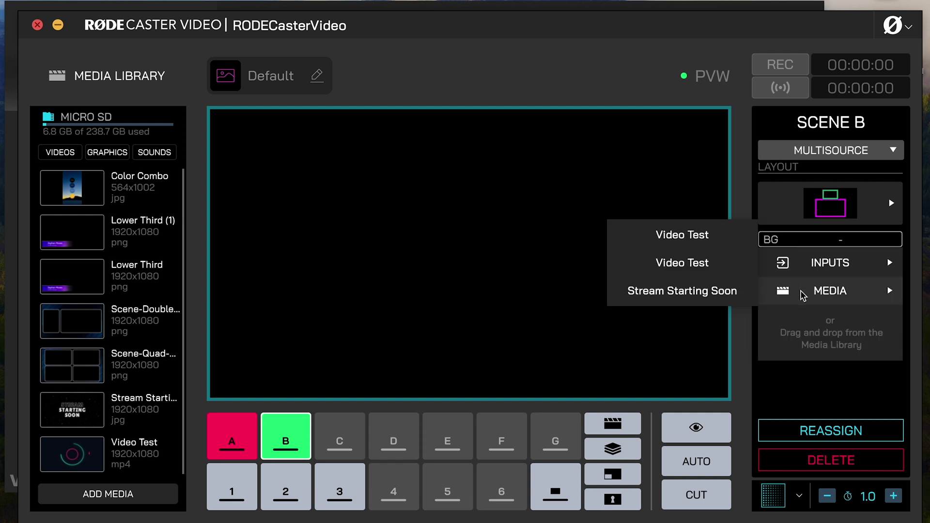
pyautogui.click(690, 237)
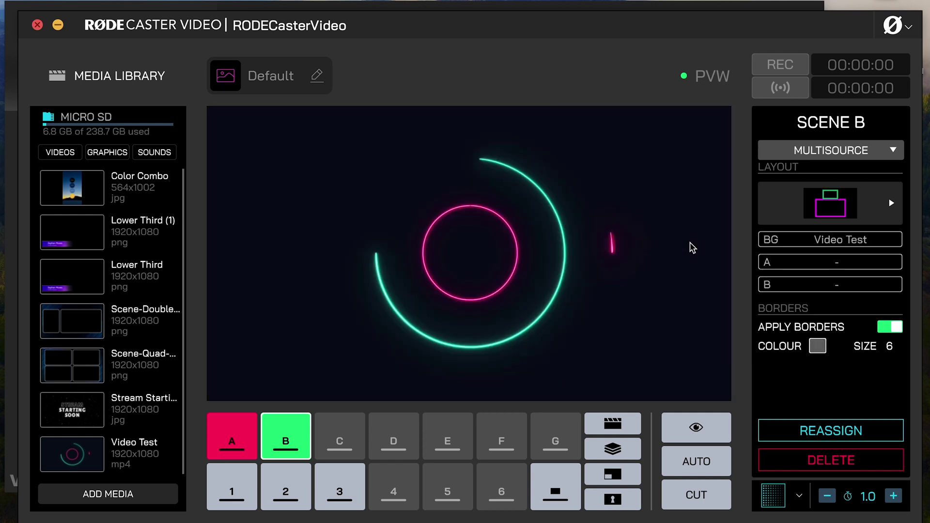
pyautogui.click(849, 266)
pyautogui.moveTo(824, 287)
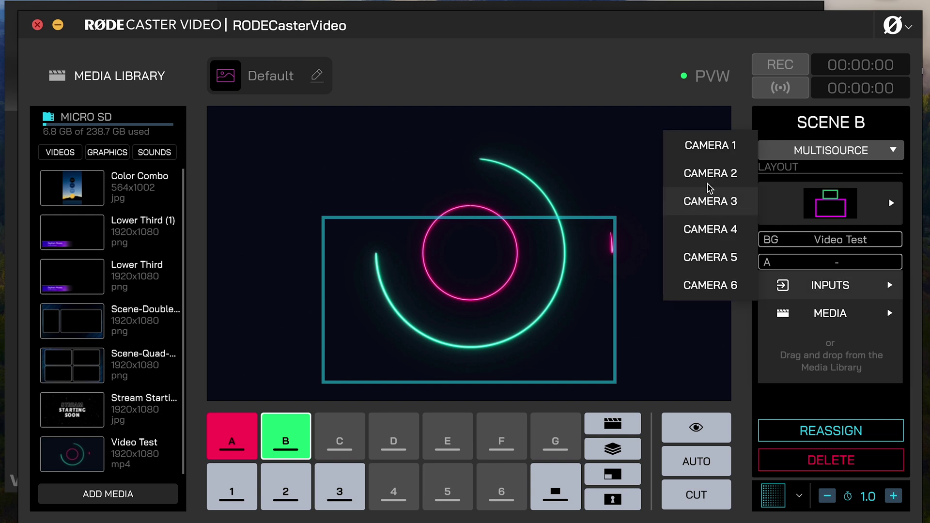
pyautogui.click(725, 148)
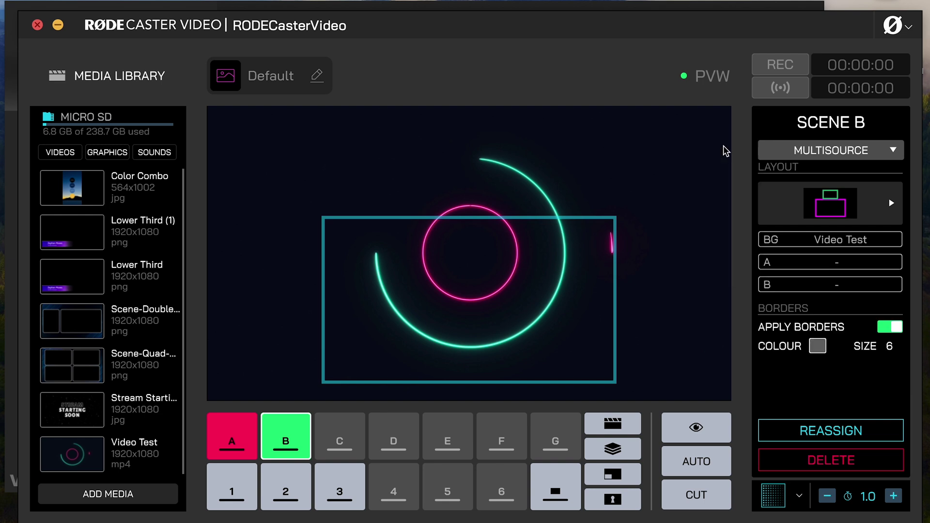
pyautogui.click(828, 286)
pyautogui.moveTo(827, 312)
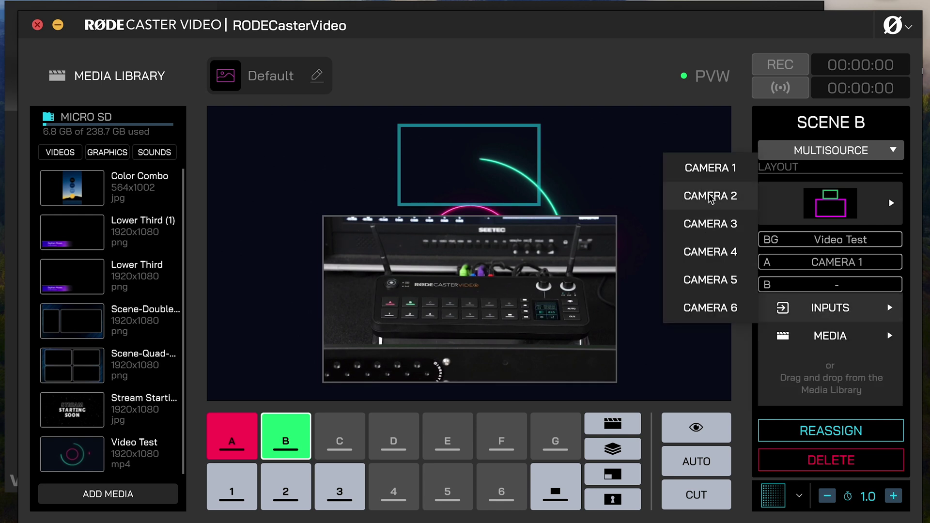
pyautogui.click(715, 207)
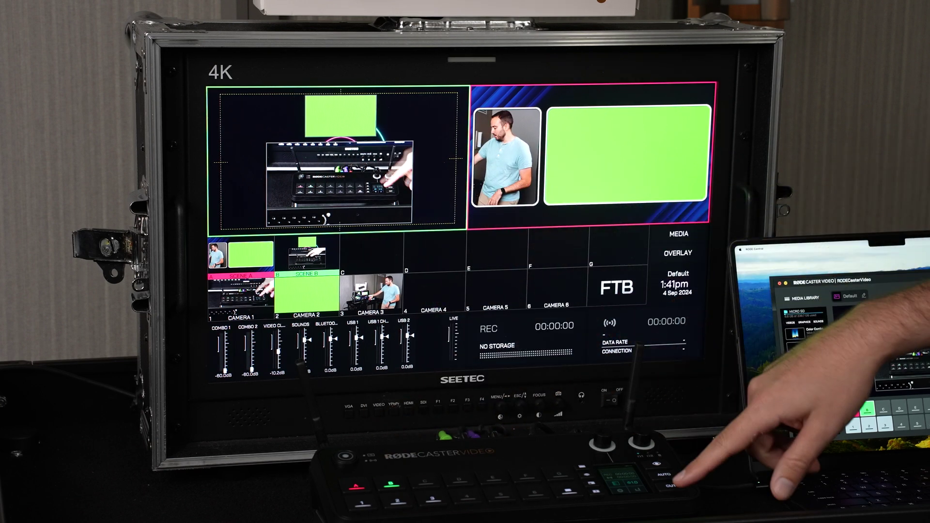
# - Cut Scene B onto program so Scene A returns to preview
pyautogui.press('space')
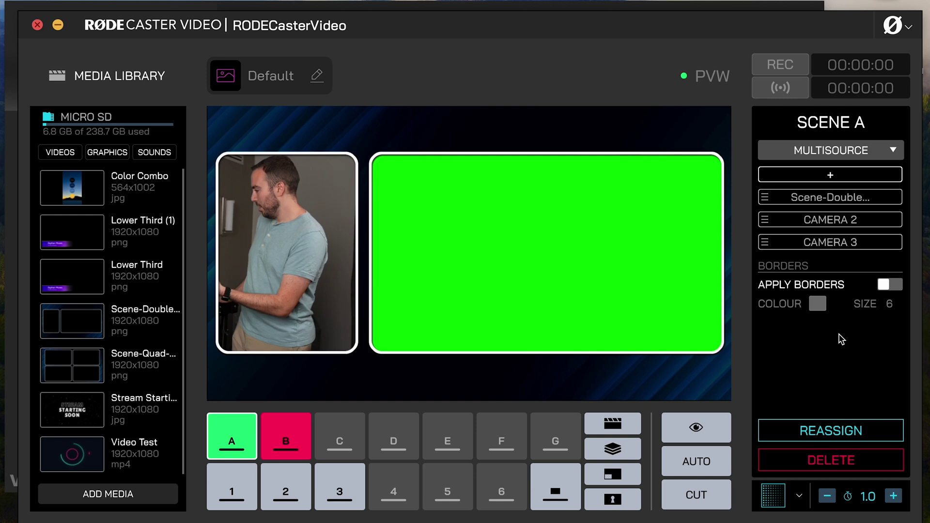
# - Switch from Scene A's Camera 2 layer to editing Scene B
pyautogui.click(830, 223)
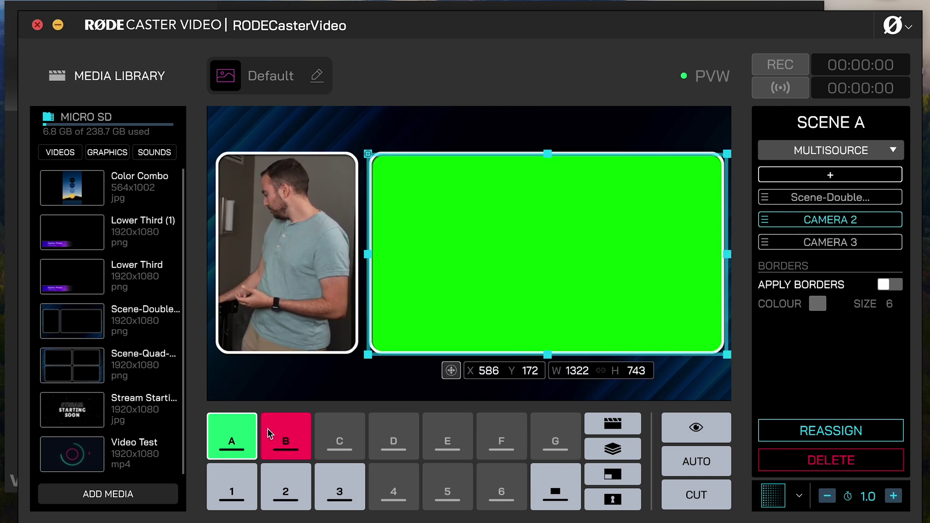
pyautogui.click(286, 436)
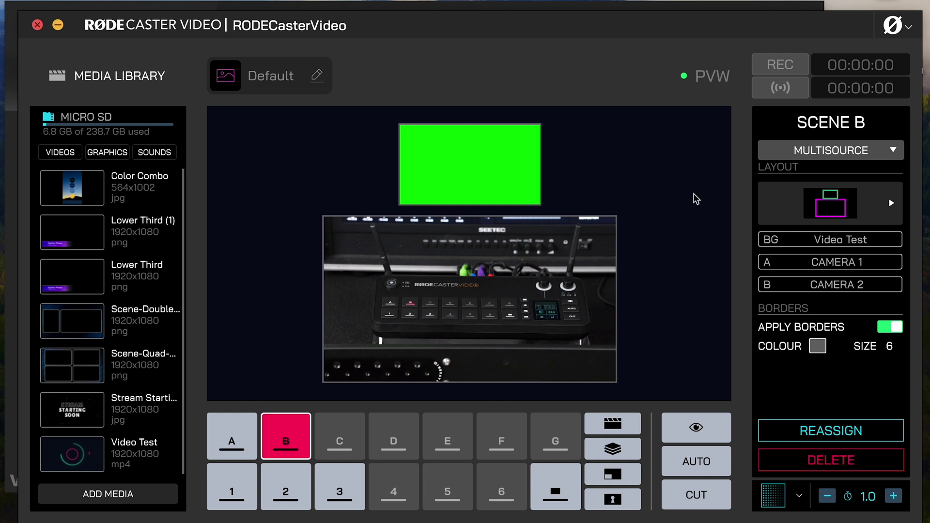
pyautogui.click(843, 264)
pyautogui.click(843, 264)
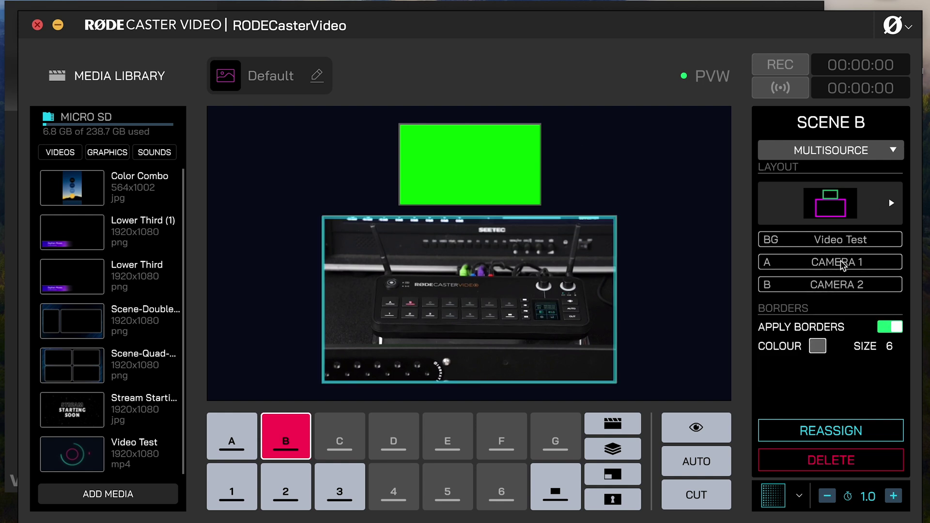
# - Keep Apply Borders on and make the box borders orange at size 20
pyautogui.click(888, 328)
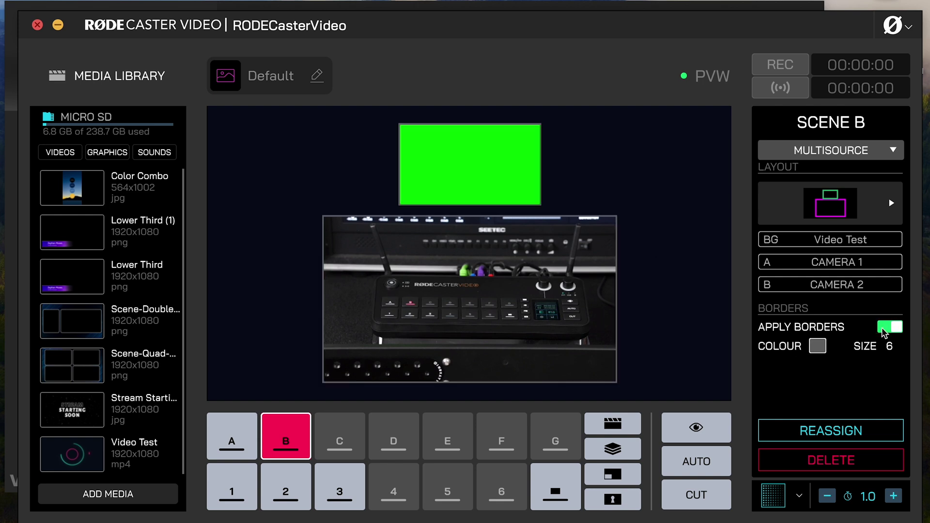
pyautogui.click(817, 347)
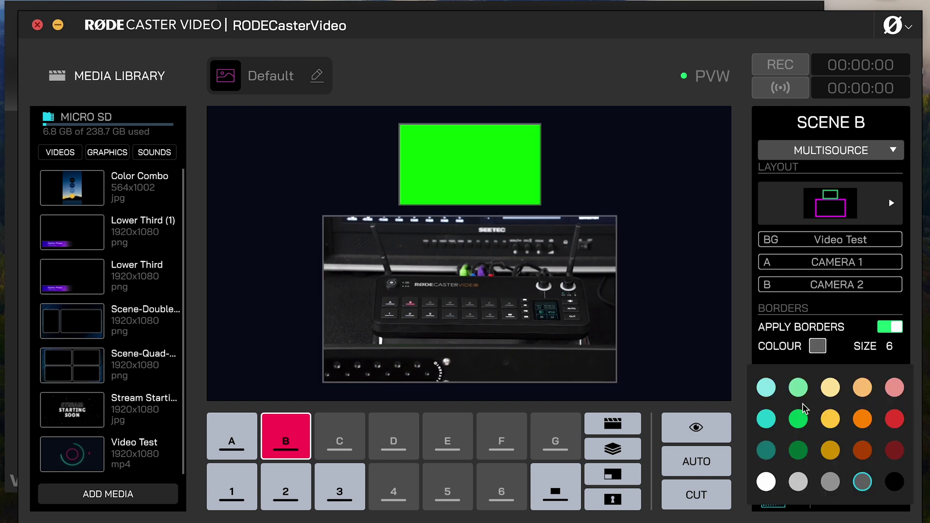
pyautogui.click(863, 420)
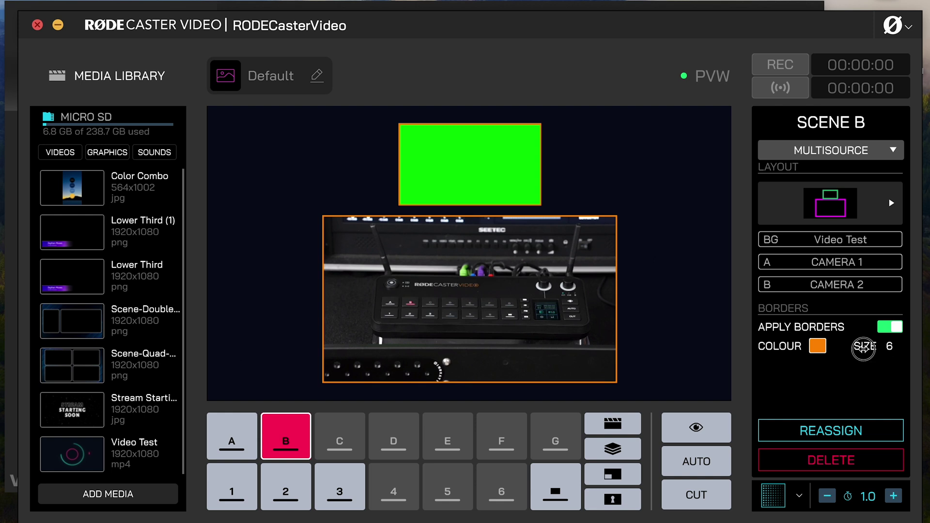
pyautogui.moveTo(863, 348); pyautogui.dragTo(875, 348)
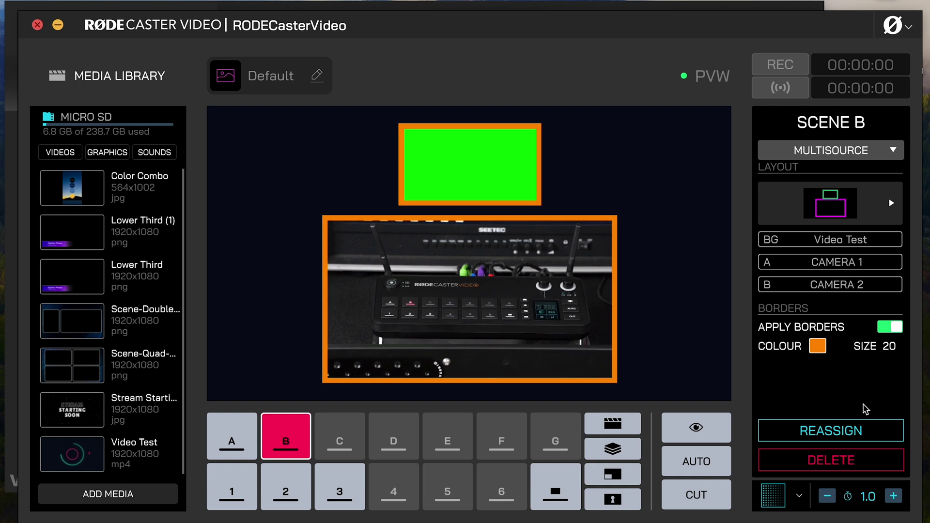